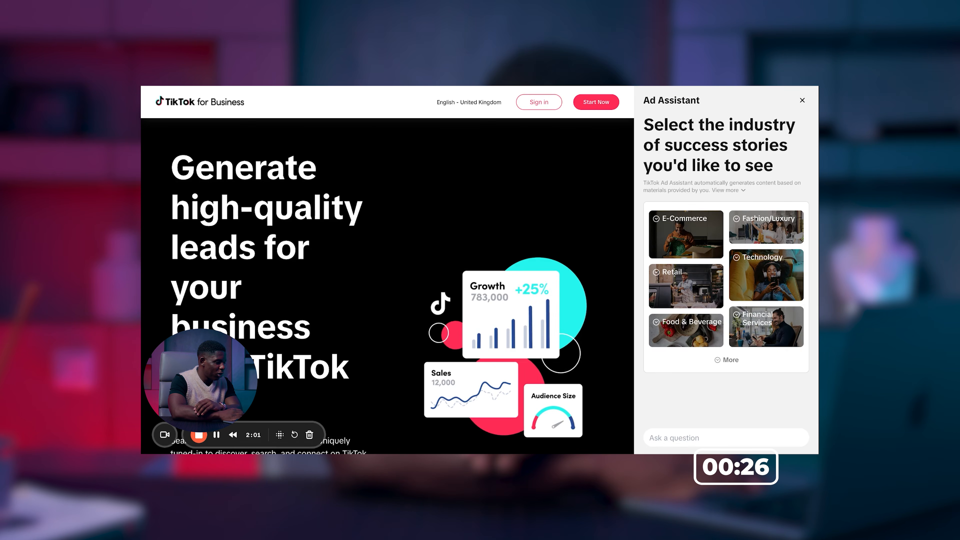
Switch to TikTok Ads Manager and start a new campaign with the Website conversions objective.
{"action": "key", "text": "ctrl+Tab"}
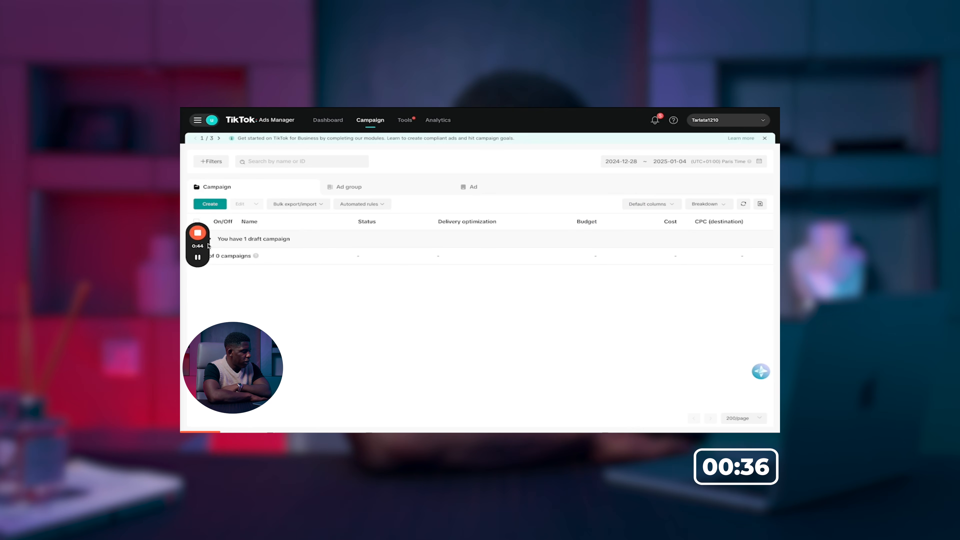
{"action": "left_click_drag", "start_coordinate": [209, 246], "coordinate": [205, 290]}
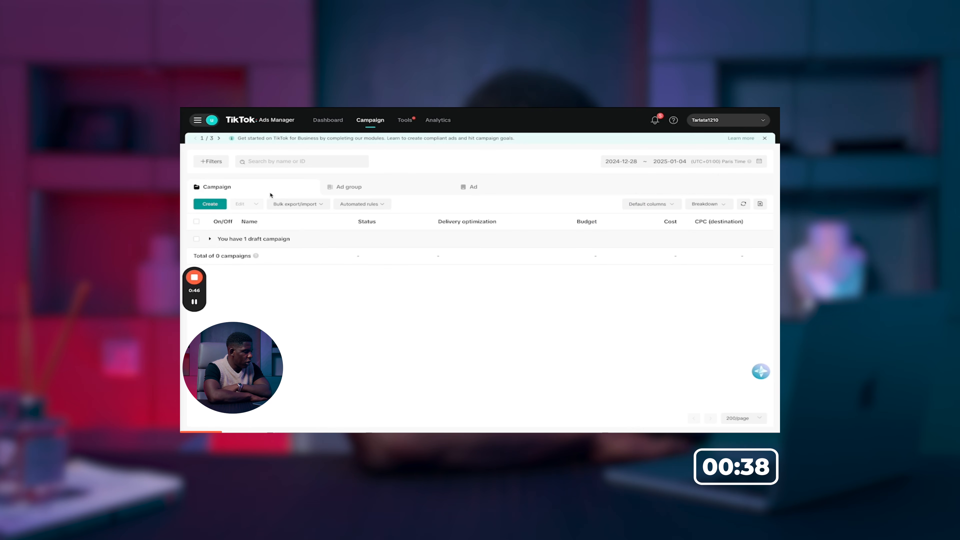
{"action": "left_click", "coordinate": [210, 204]}
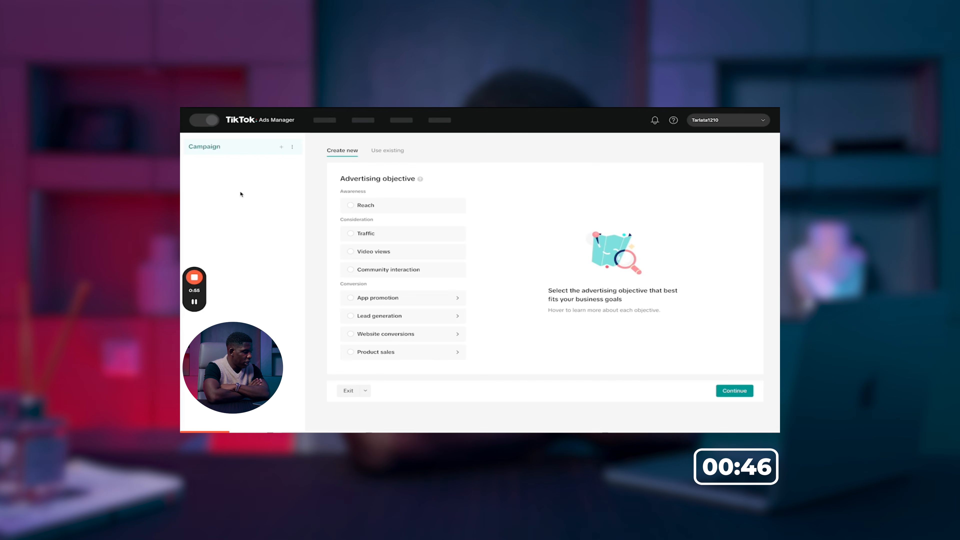
{"action": "left_click", "coordinate": [369, 121]}
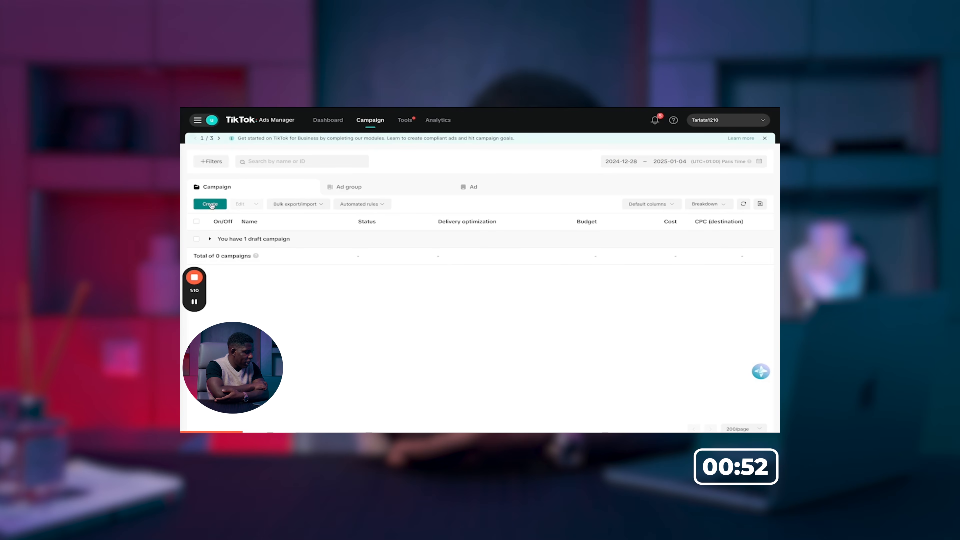
{"action": "left_click", "coordinate": [210, 205]}
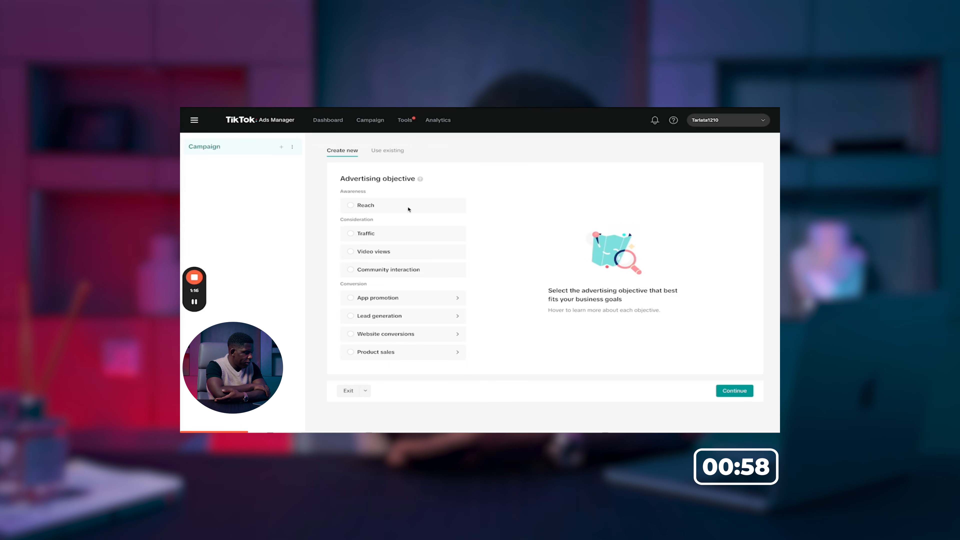
{"action": "mouse_move", "coordinate": [435, 208]}
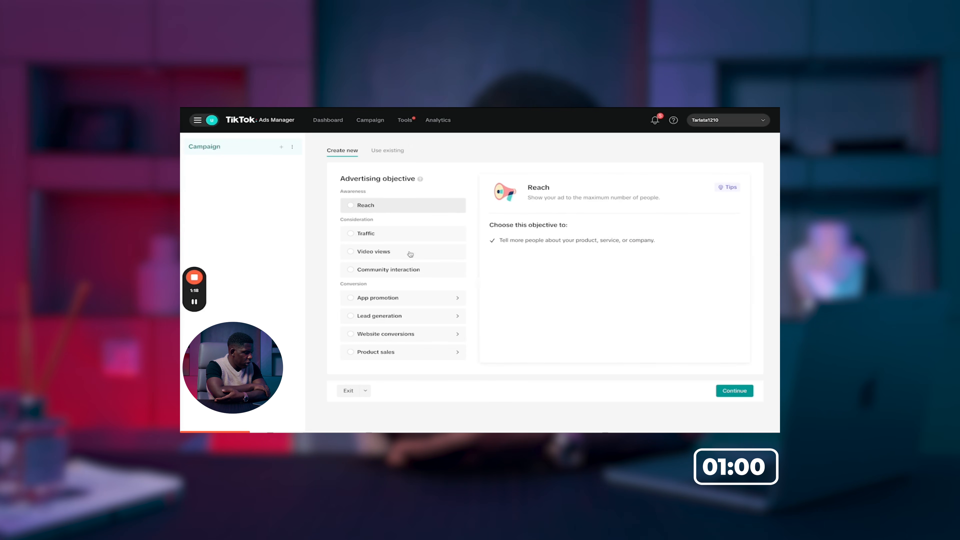
{"action": "mouse_move", "coordinate": [429, 300]}
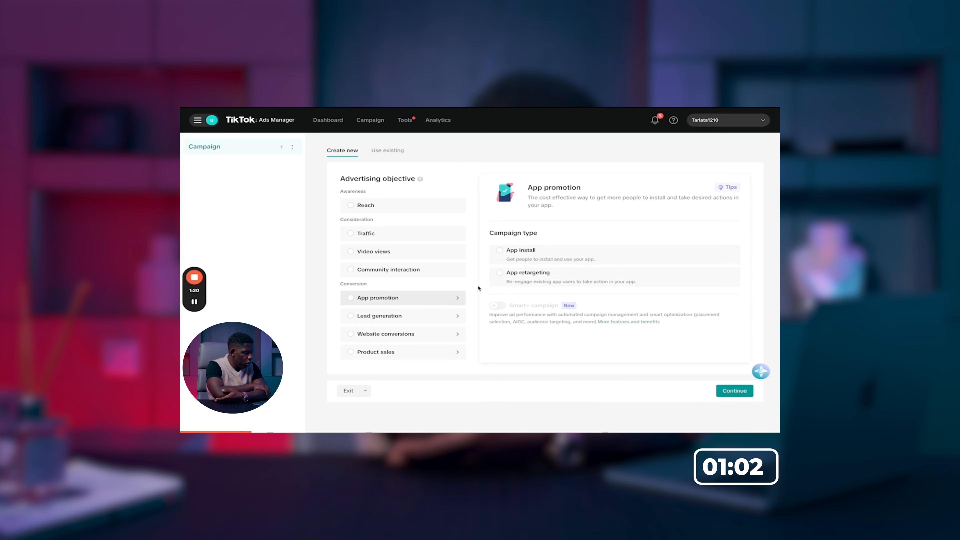
{"action": "left_click", "coordinate": [391, 338]}
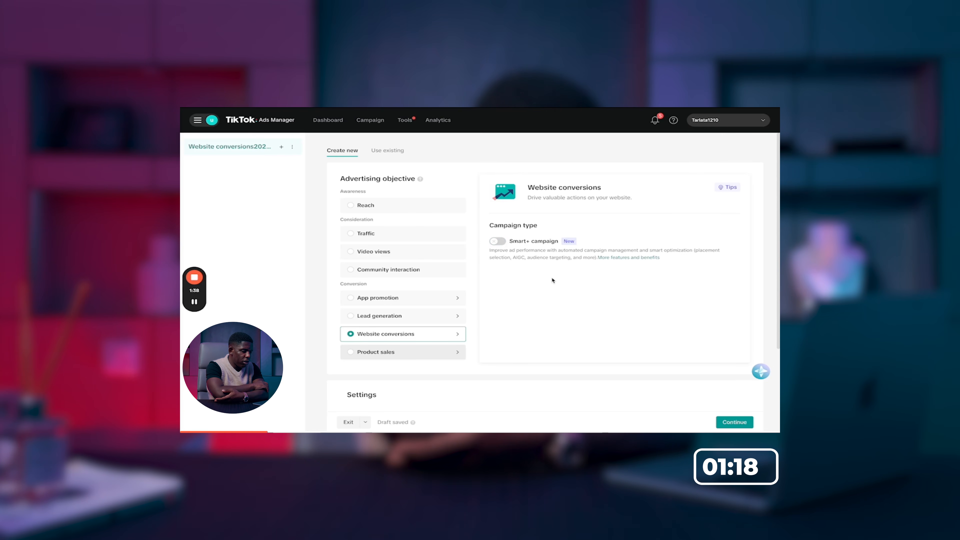
Rename the campaign as CILS in the campaign settings.
{"action": "scroll", "coordinate": [558, 292], "scroll_direction": "down", "scroll_amount": 3}
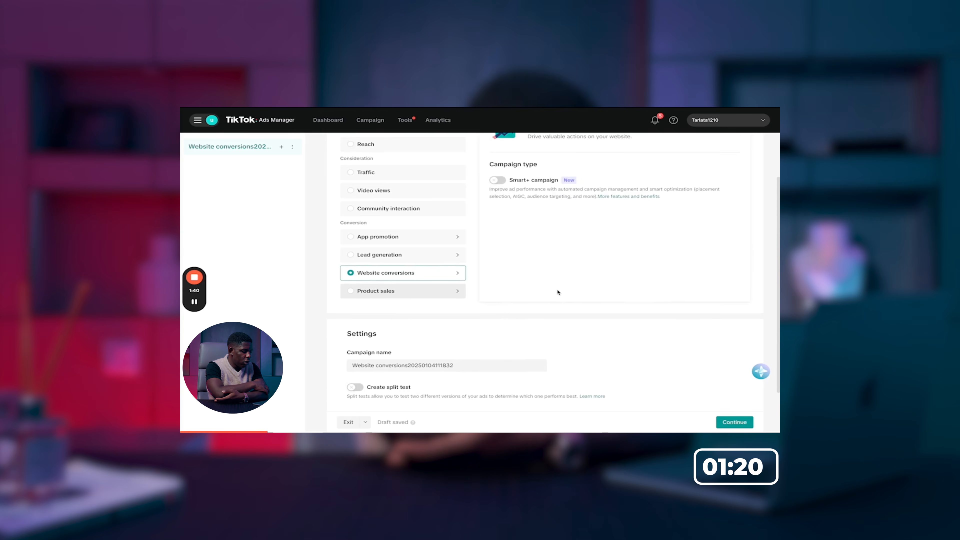
{"action": "double_click", "coordinate": [469, 308]}
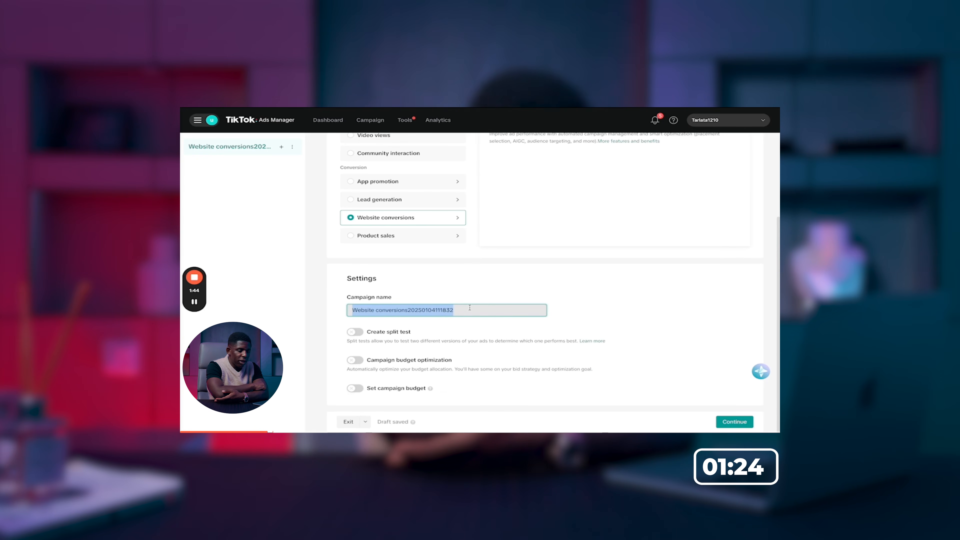
{"action": "type", "text": "Cl"}
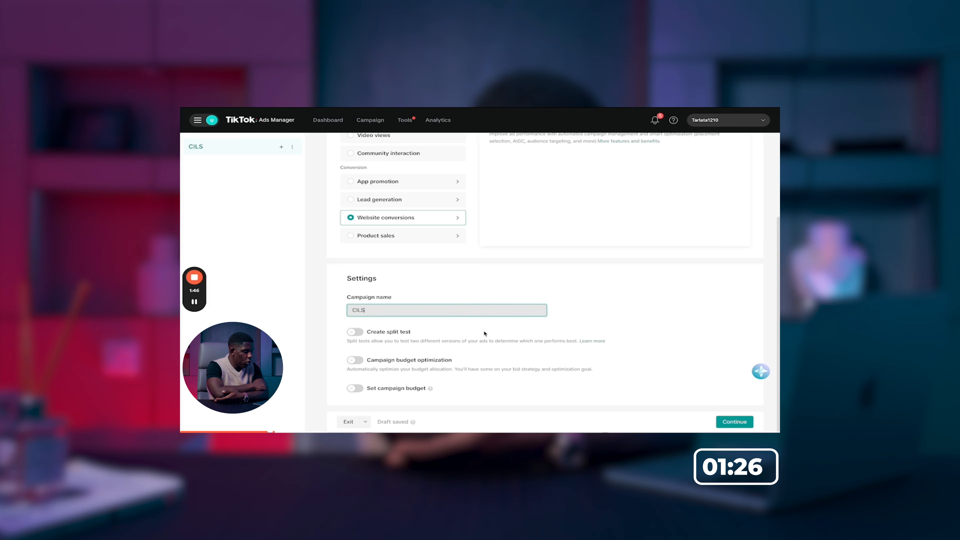
Turn on campaign budget optimization and set the daily campaign budget to 50 USD.
{"action": "left_click", "coordinate": [355, 362]}
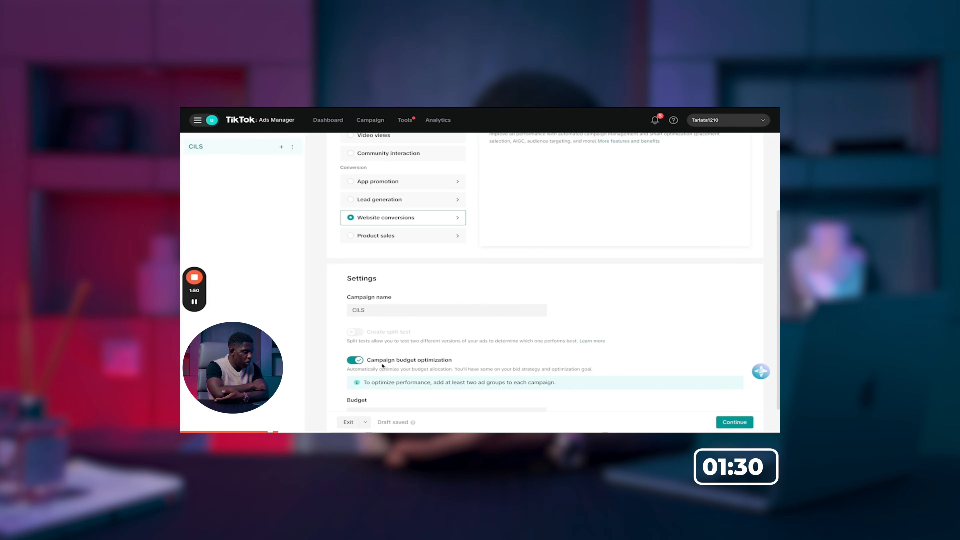
{"action": "scroll", "coordinate": [470, 363], "scroll_direction": "down", "scroll_amount": 1}
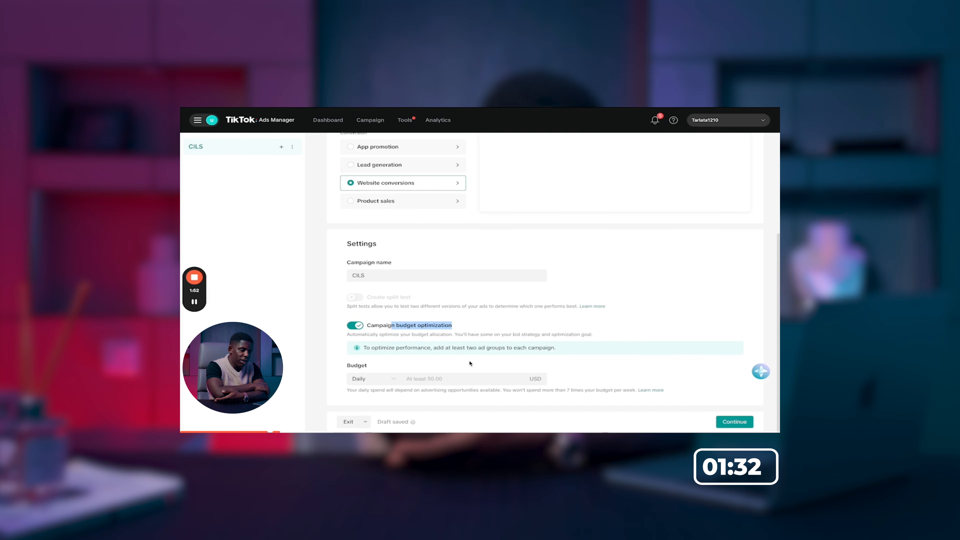
{"action": "left_click", "coordinate": [439, 378]}
{"action": "type", "text": "50"}
{"action": "left_click", "coordinate": [478, 365]}
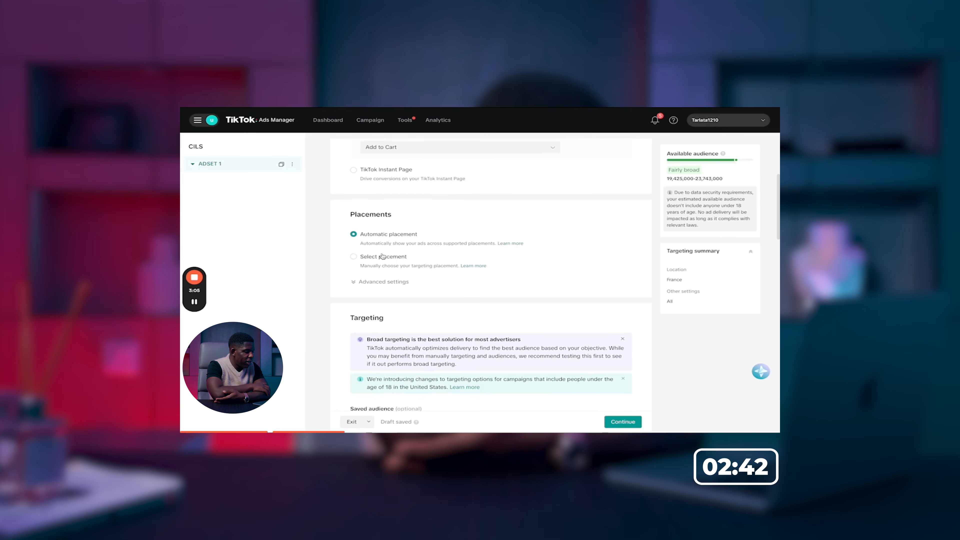
Set the ad set to manually selected placement on TikTok only, and turn off user comments and video download.
{"action": "left_click", "coordinate": [383, 257]}
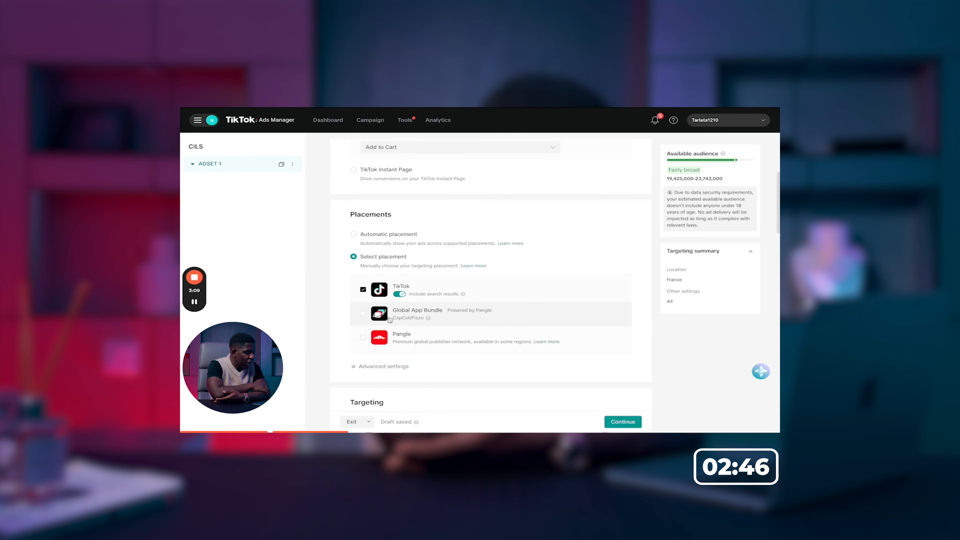
{"action": "left_click", "coordinate": [395, 366]}
{"action": "scroll", "coordinate": [390, 367], "scroll_direction": "down", "scroll_amount": 2}
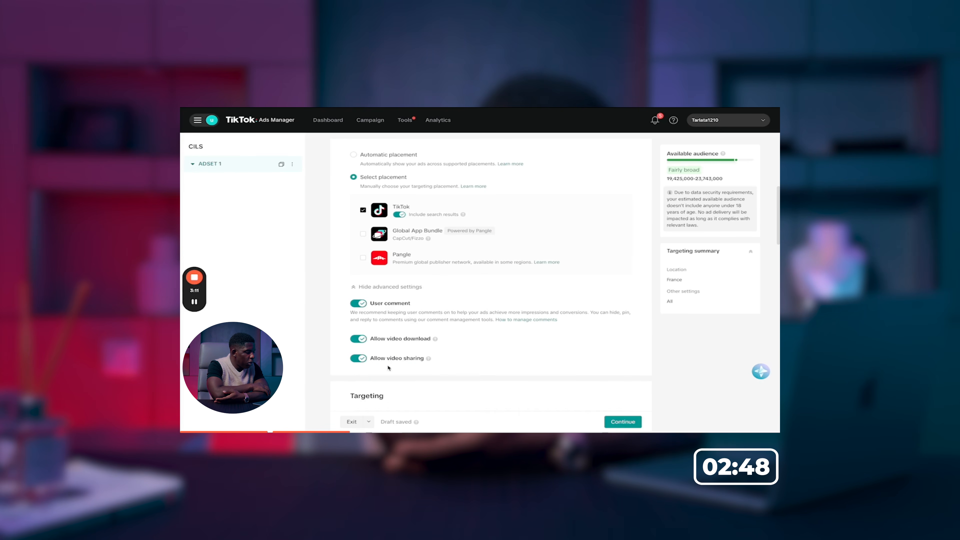
{"action": "left_click", "coordinate": [366, 305]}
{"action": "left_click", "coordinate": [551, 292]}
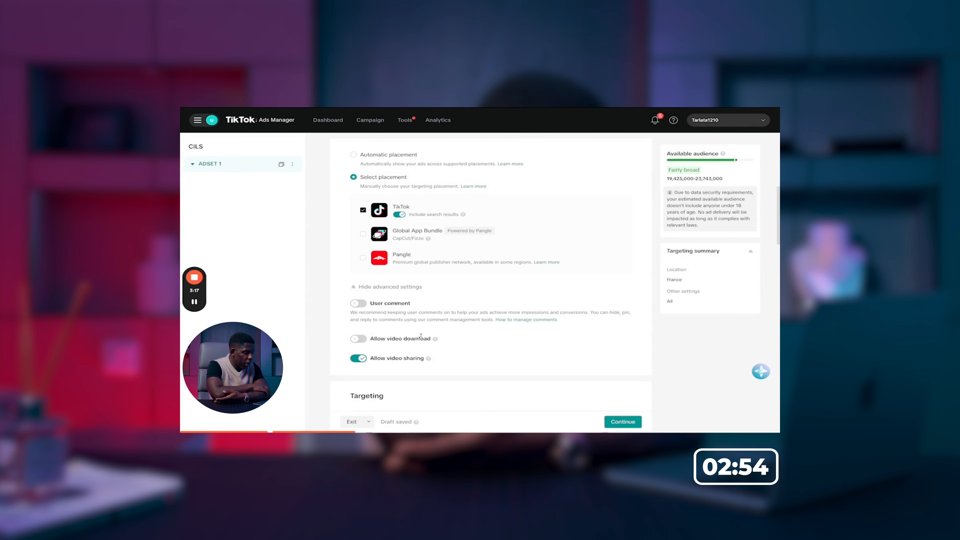
{"action": "mouse_move", "coordinate": [399, 336]}
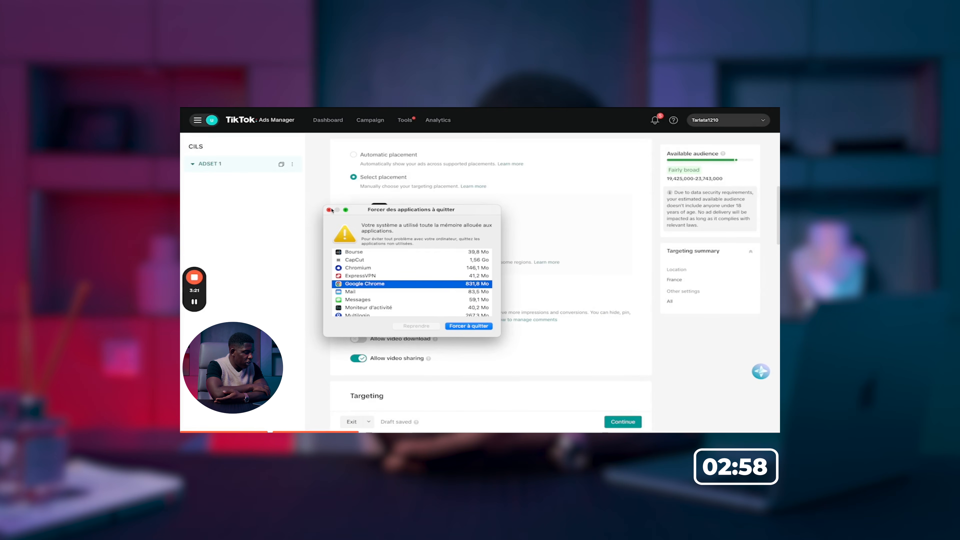
{"action": "left_click", "coordinate": [329, 210]}
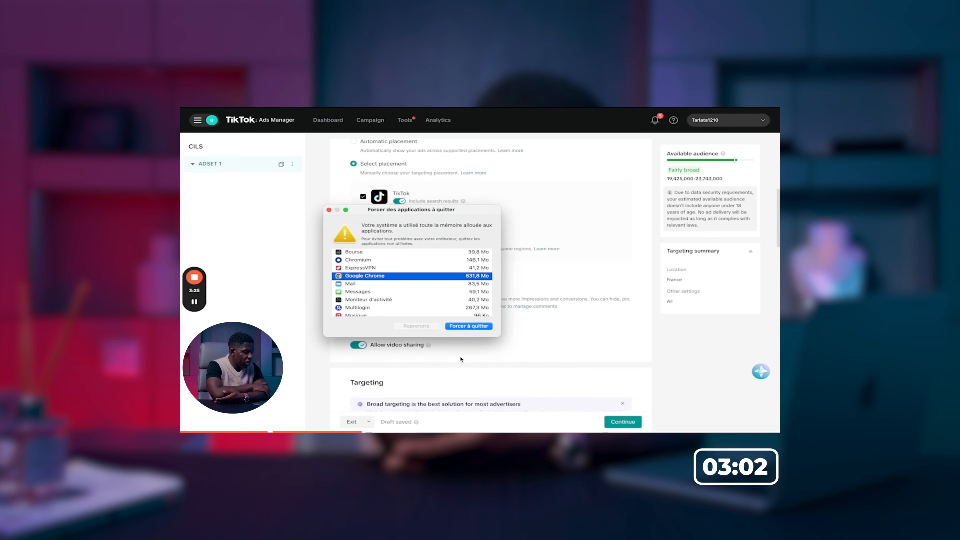
Target the age groups 18-24, 25-34, 35-44, 45-54 and 55+, and restrict the gender to Female.
{"action": "scroll", "coordinate": [345, 264], "scroll_direction": "down", "scroll_amount": 10}
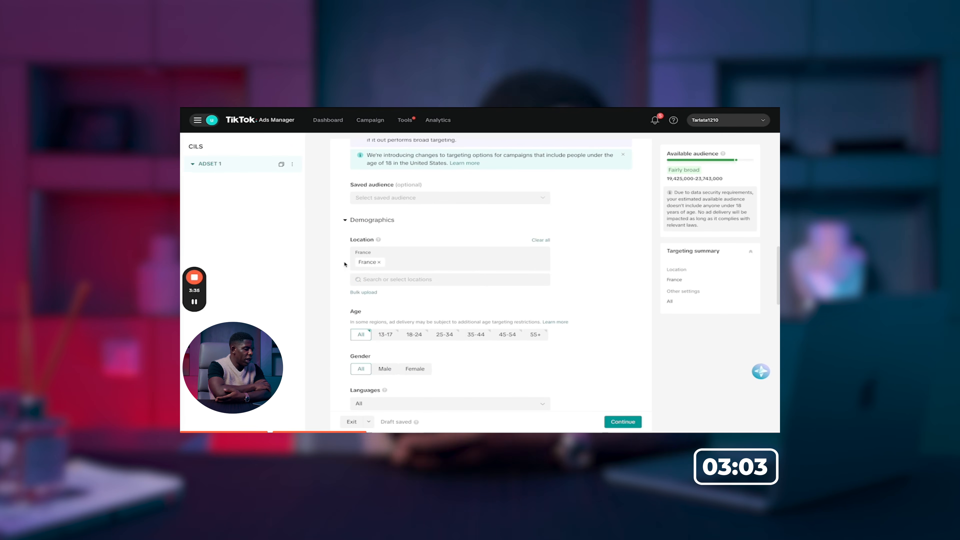
{"action": "scroll", "coordinate": [412, 267], "scroll_direction": "down", "scroll_amount": 2}
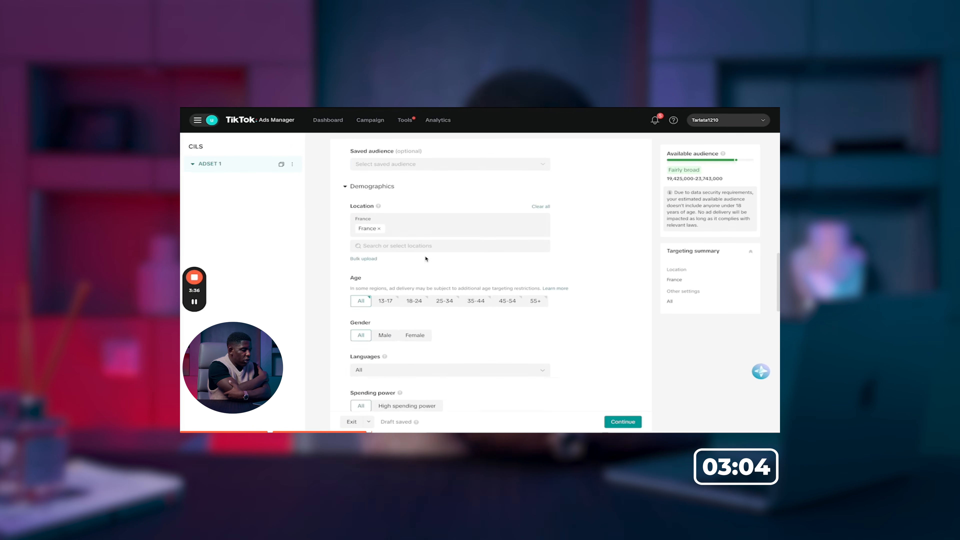
{"action": "left_click", "coordinate": [413, 264]}
{"action": "left_click", "coordinate": [444, 252]}
{"action": "left_click", "coordinate": [475, 252]}
{"action": "left_click", "coordinate": [507, 253]}
{"action": "left_click", "coordinate": [535, 252]}
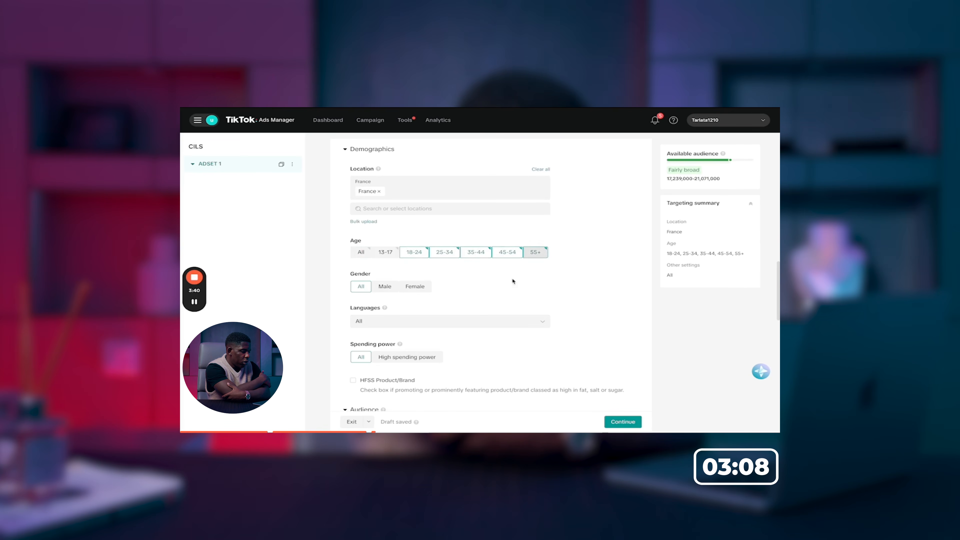
{"action": "left_click", "coordinate": [415, 286]}
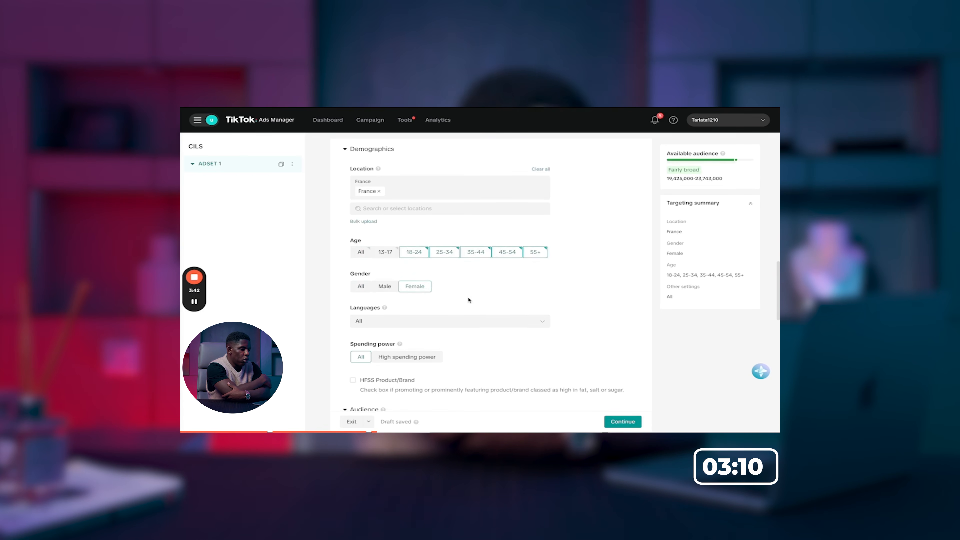
{"action": "scroll", "coordinate": [470, 299], "scroll_direction": "down", "scroll_amount": 3}
{"action": "scroll", "coordinate": [470, 300], "scroll_direction": "down", "scroll_amount": 1}
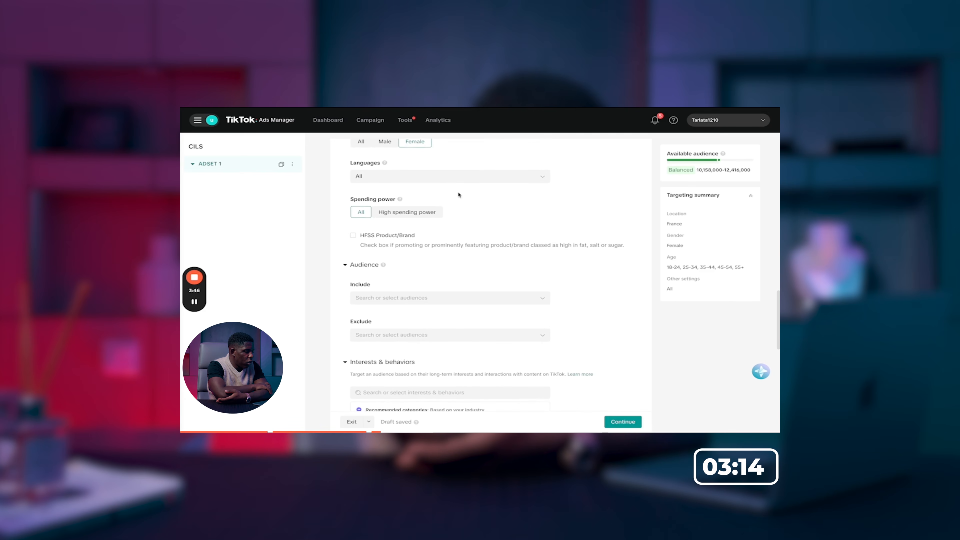
{"action": "scroll", "coordinate": [483, 226], "scroll_direction": "down", "scroll_amount": 2}
{"action": "scroll", "coordinate": [484, 226], "scroll_direction": "down", "scroll_amount": 2}
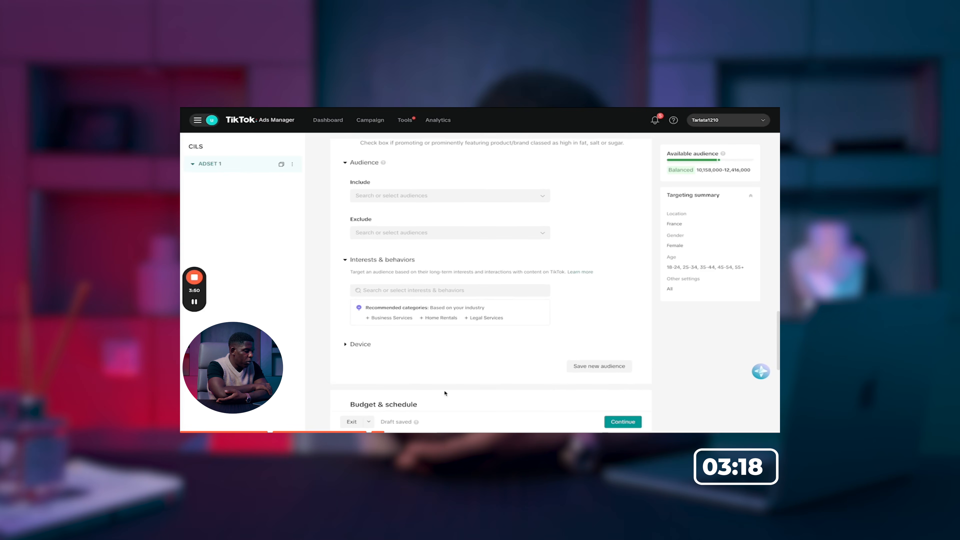
{"action": "scroll", "coordinate": [466, 253], "scroll_direction": "up", "scroll_amount": 20}
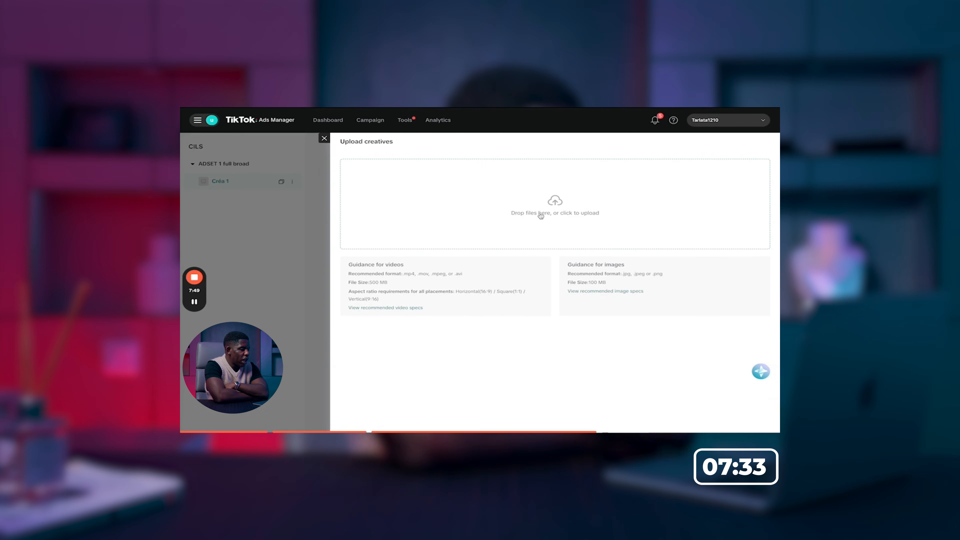
Upload the video 0104.mov from the Bureau folder and confirm it as the ad's creative.
{"action": "left_click", "coordinate": [542, 214]}
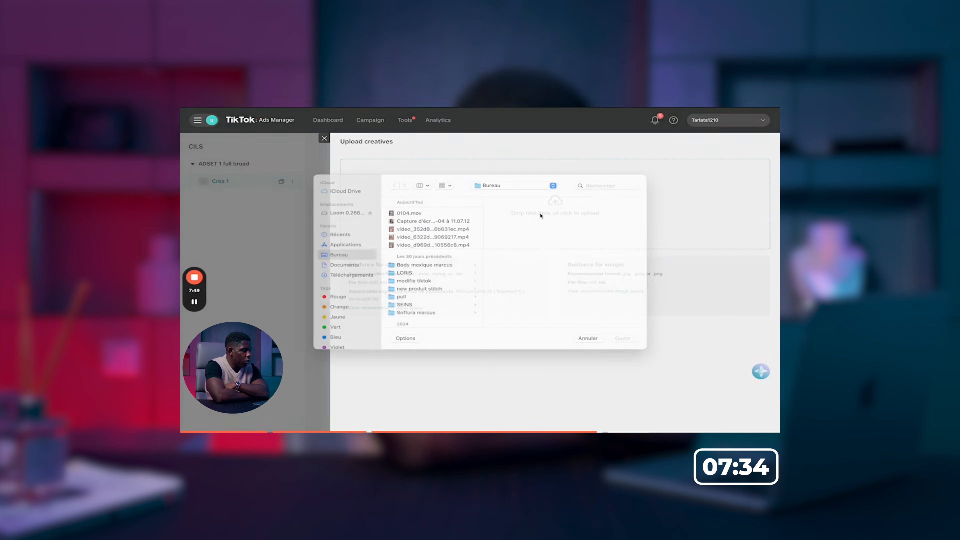
{"action": "left_click", "coordinate": [421, 238]}
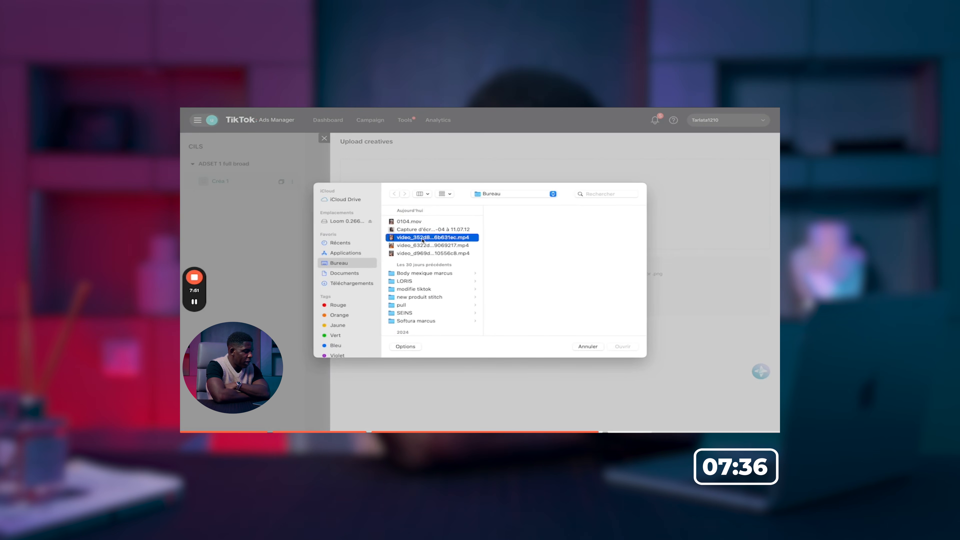
{"action": "left_click", "coordinate": [422, 222]}
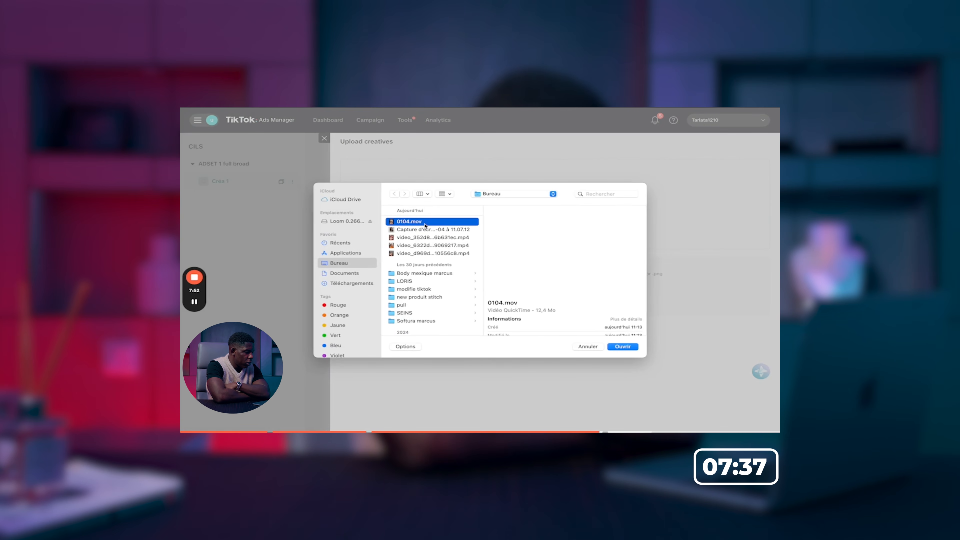
{"action": "left_click", "coordinate": [617, 345]}
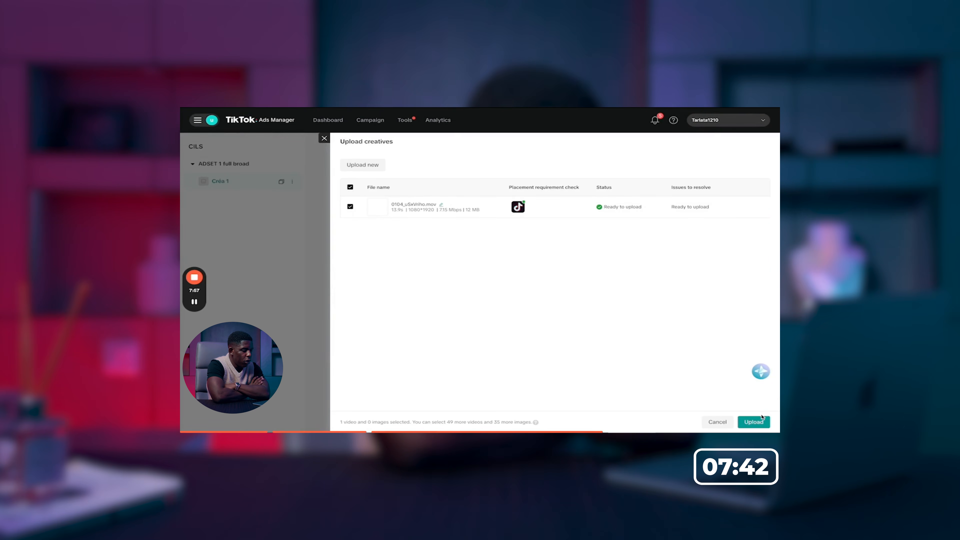
{"action": "left_click", "coordinate": [756, 421]}
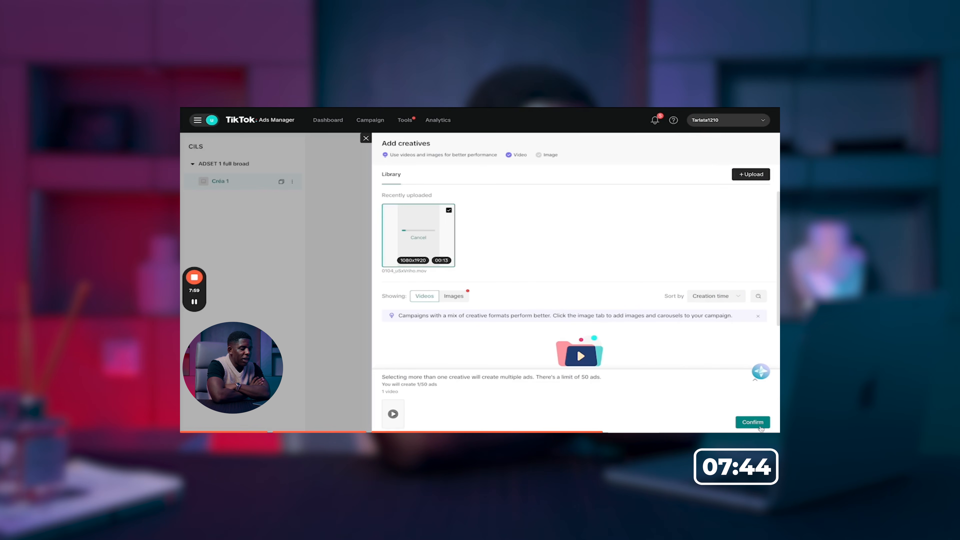
{"action": "left_click", "coordinate": [761, 428]}
Make two copies of the 0104 video ad within the ADSET 1 full broad ad group.
{"action": "mouse_move", "coordinate": [193, 302]}
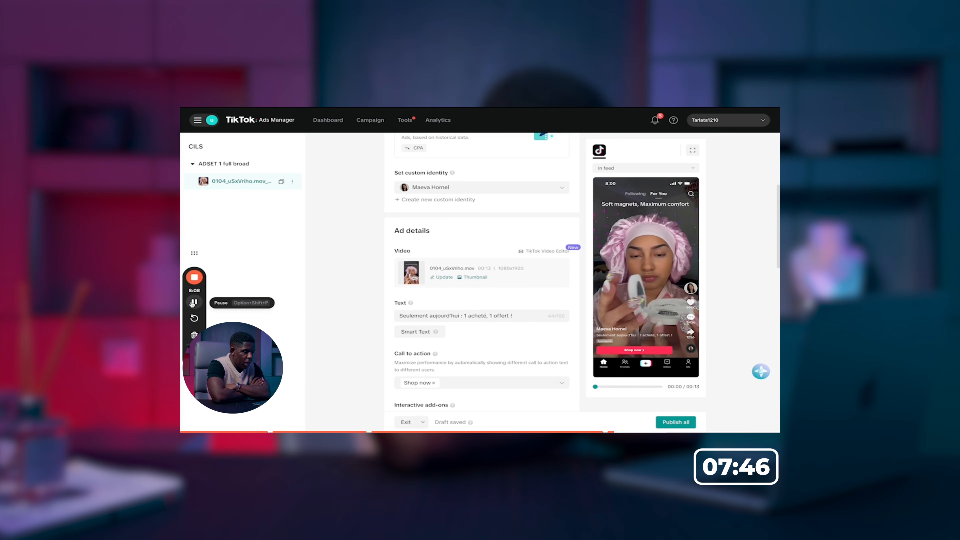
{"action": "scroll", "coordinate": [504, 230], "scroll_direction": "down", "scroll_amount": 1}
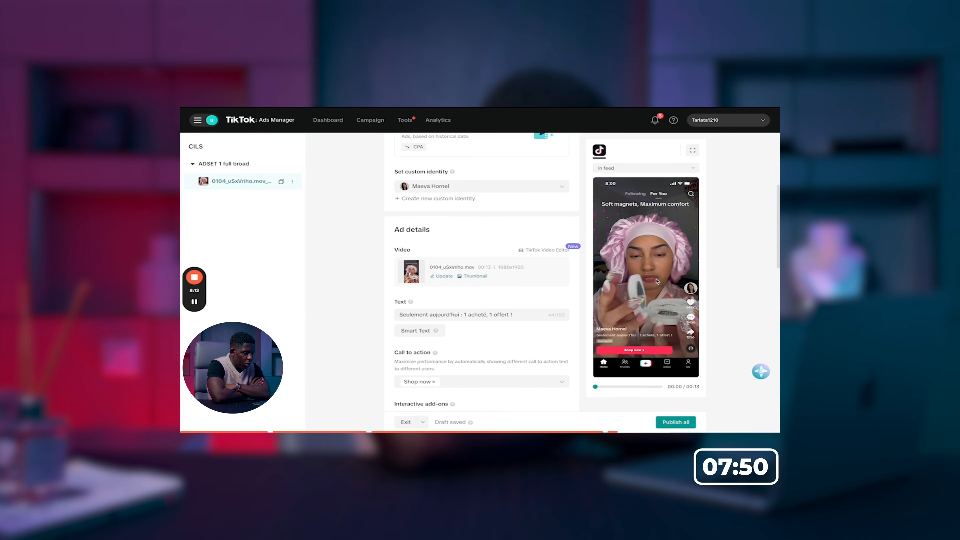
{"action": "mouse_move", "coordinate": [649, 275]}
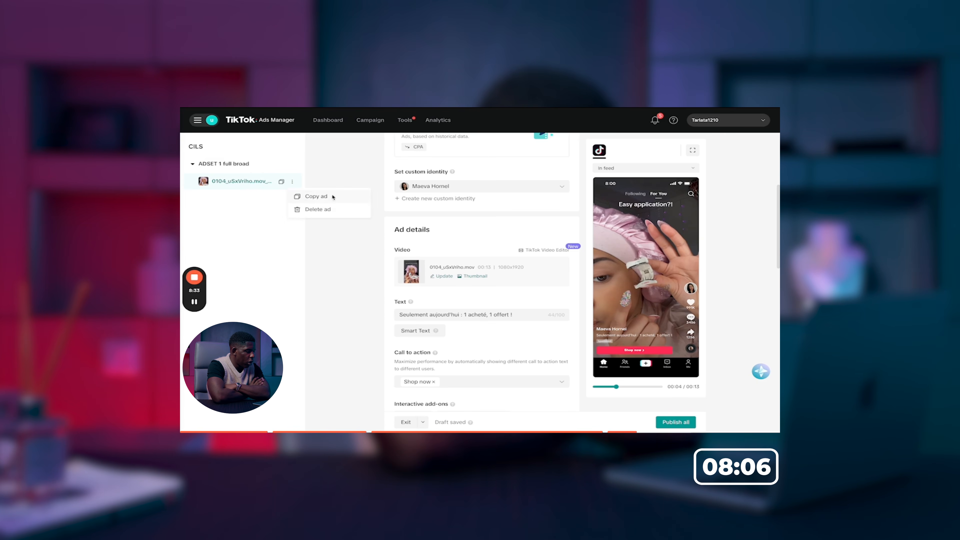
{"action": "left_click", "coordinate": [316, 196]}
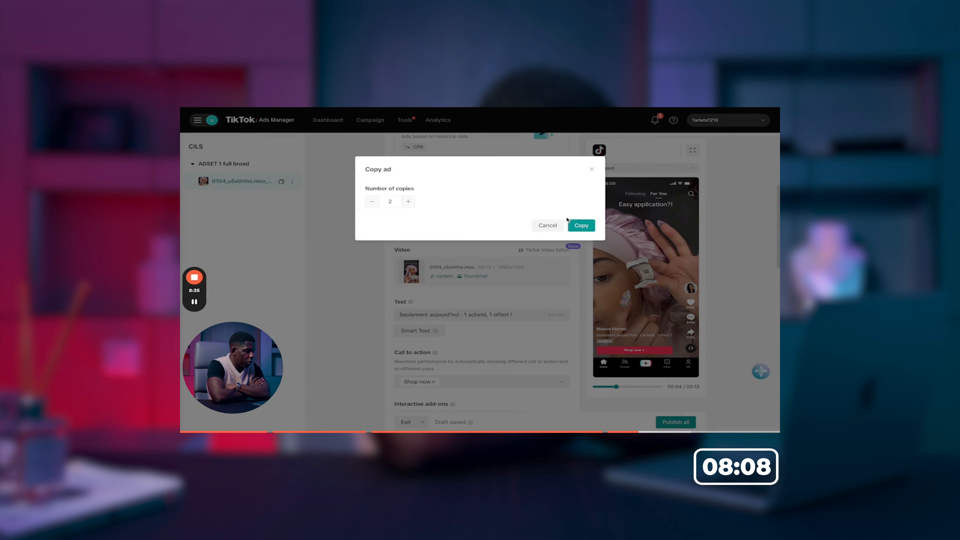
{"action": "left_click", "coordinate": [577, 224]}
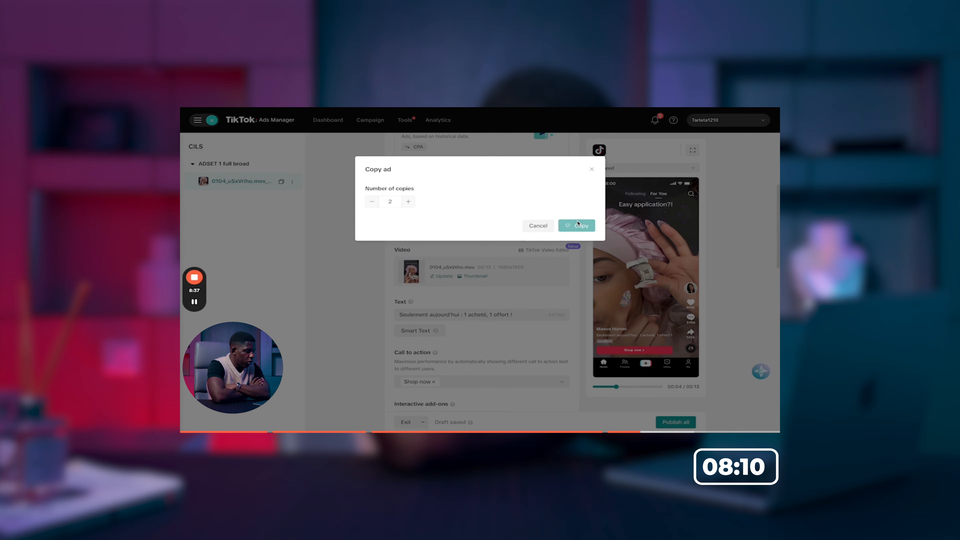
{"action": "mouse_move", "coordinate": [195, 307]}
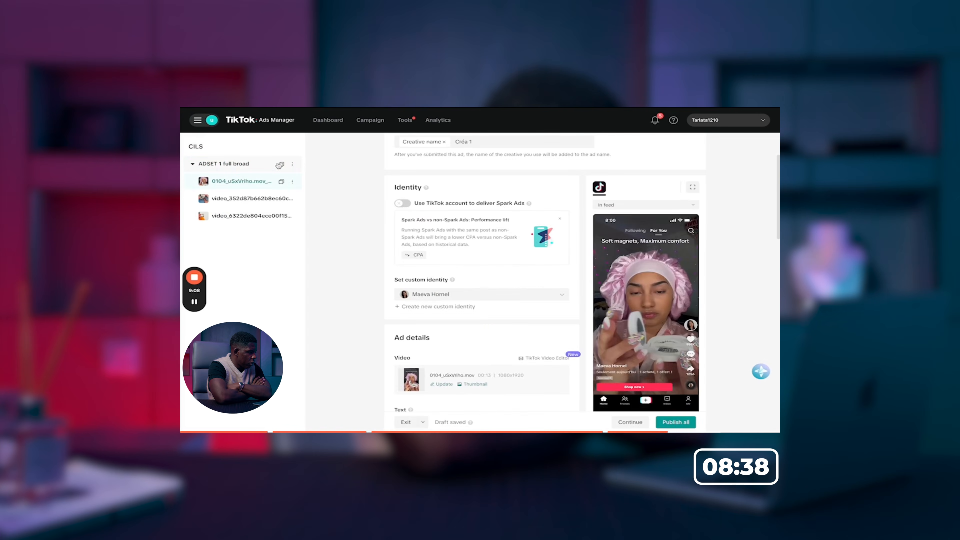
Duplicate the ADSET 1 full broad ad group together with its ads, making two copies.
{"action": "left_click", "coordinate": [293, 166]}
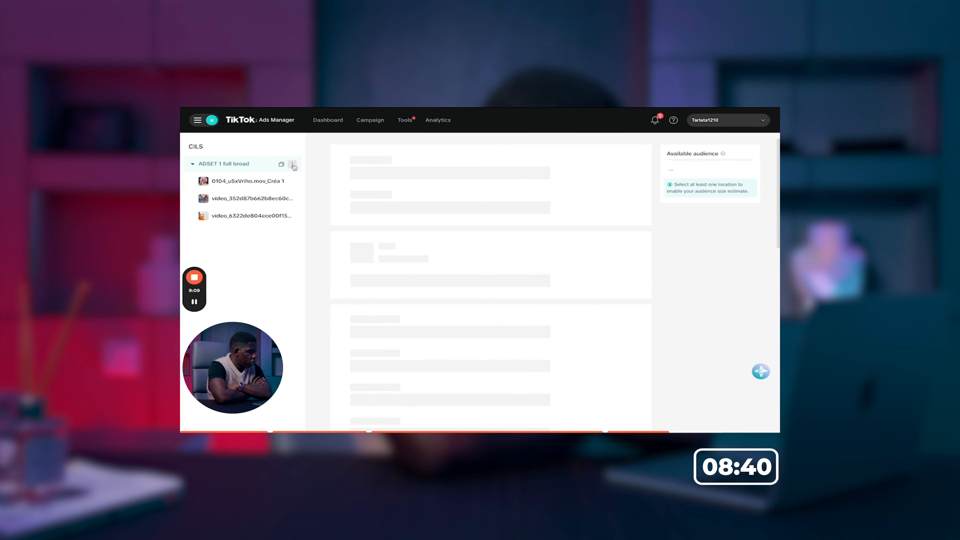
{"action": "left_click", "coordinate": [293, 164]}
{"action": "left_click", "coordinate": [320, 191]}
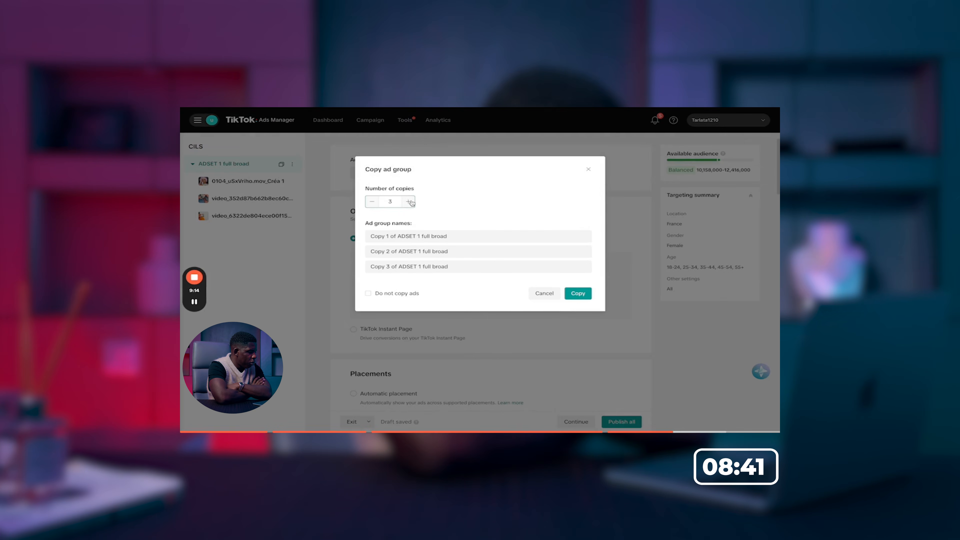
{"action": "left_click", "coordinate": [370, 202]}
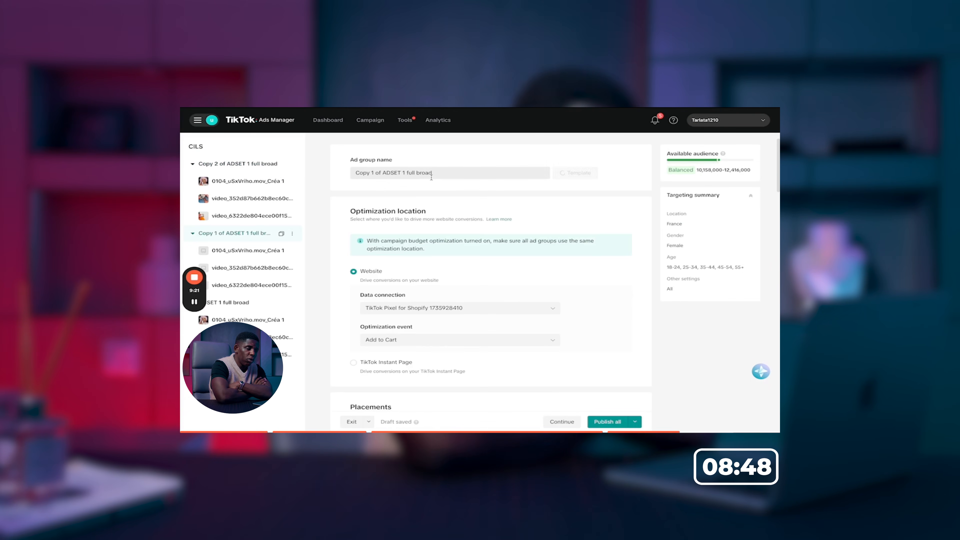
Rename the first copied ad group as "Copy 1 of ADSET 1 interet 1" and target the Beauty & Personal Care interest.
{"action": "left_click_drag", "start_coordinate": [432, 172], "coordinate": [407, 172]}
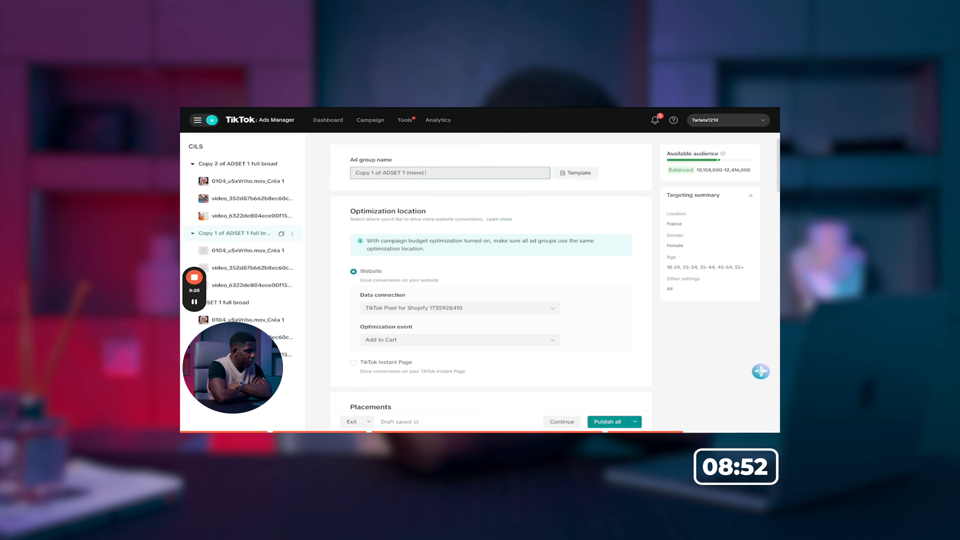
{"action": "scroll", "coordinate": [417, 273], "scroll_direction": "down", "scroll_amount": 10}
{"action": "left_click", "coordinate": [416, 273]}
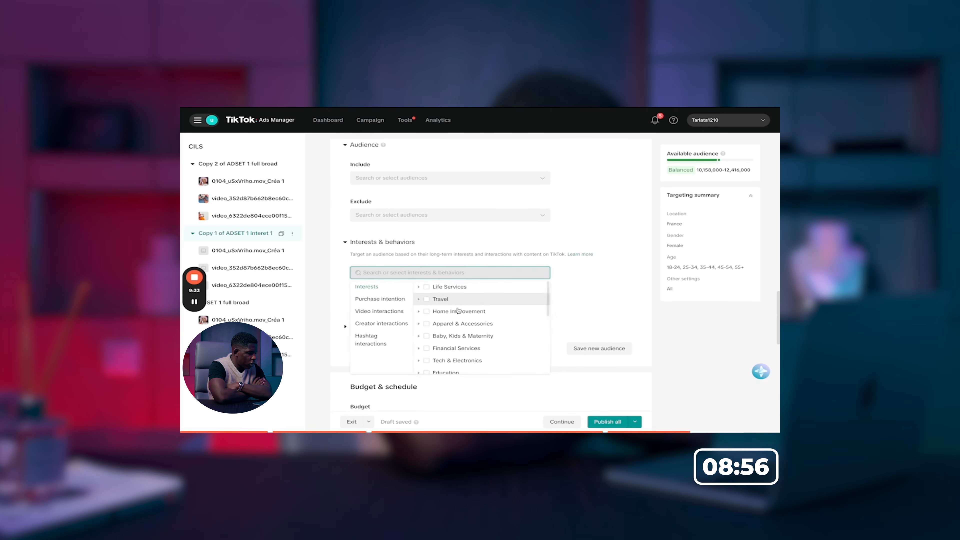
{"action": "scroll", "coordinate": [466, 352], "scroll_direction": "down", "scroll_amount": 3}
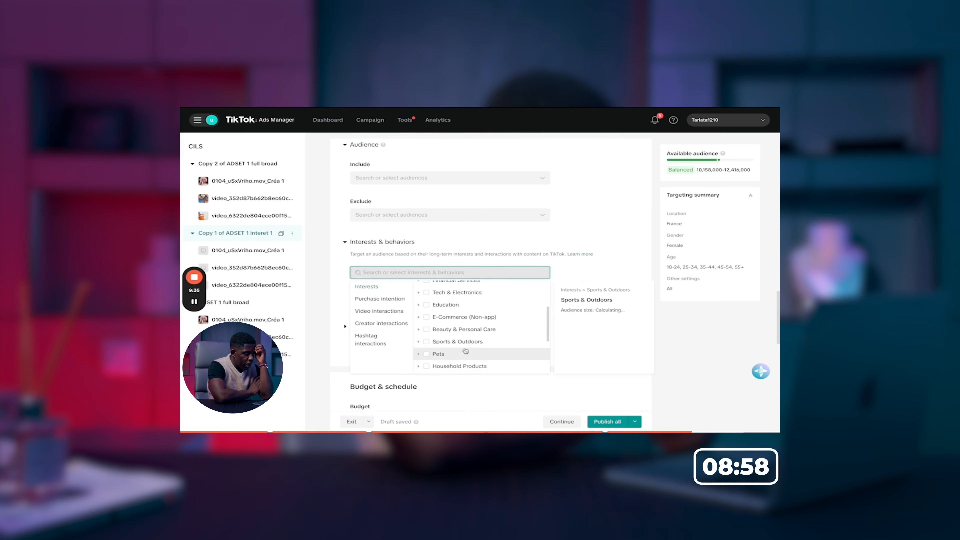
{"action": "left_click", "coordinate": [463, 331]}
{"action": "left_click", "coordinate": [603, 392]}
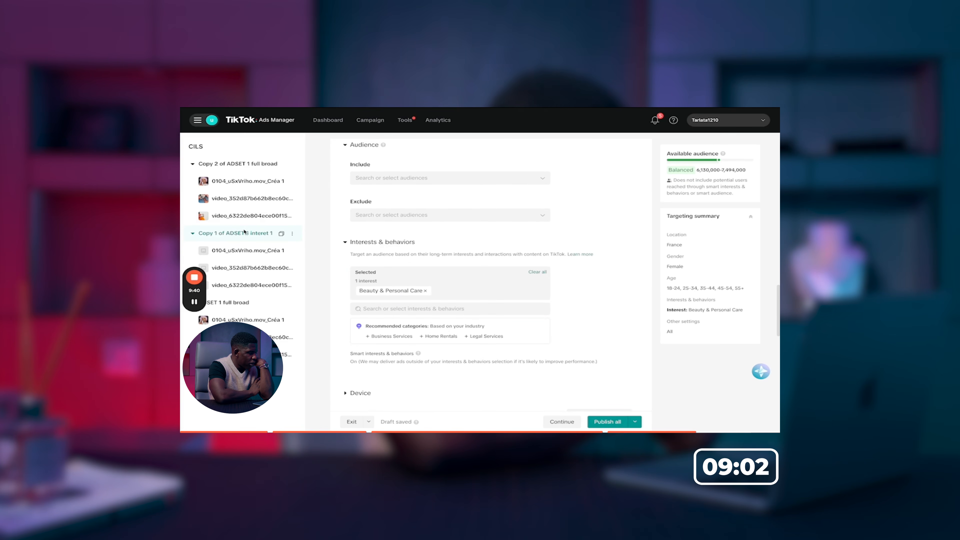
Rename the second copied ad group as "Copy 2 of ADSET 1 interet 2".
{"action": "left_click", "coordinate": [251, 164]}
{"action": "left_click_drag", "start_coordinate": [434, 172], "coordinate": [407, 172]}
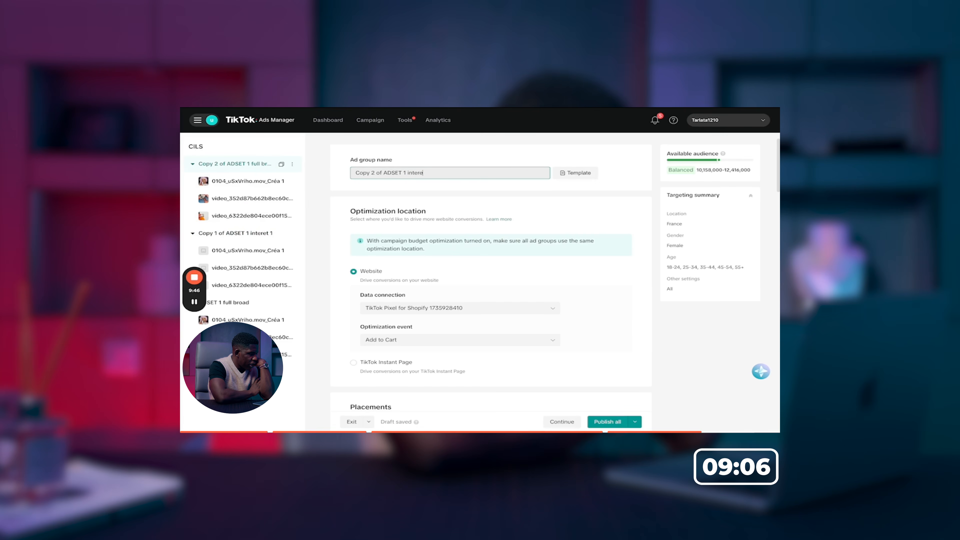
{"action": "type", "text": "interet 2"}
{"action": "left_click", "coordinate": [447, 207]}
Search the second copy's interests for "women" and add the Women's Clothing interest, dismissing the force-quit dialog.
{"action": "scroll", "coordinate": [447, 207], "scroll_direction": "down", "scroll_amount": 15}
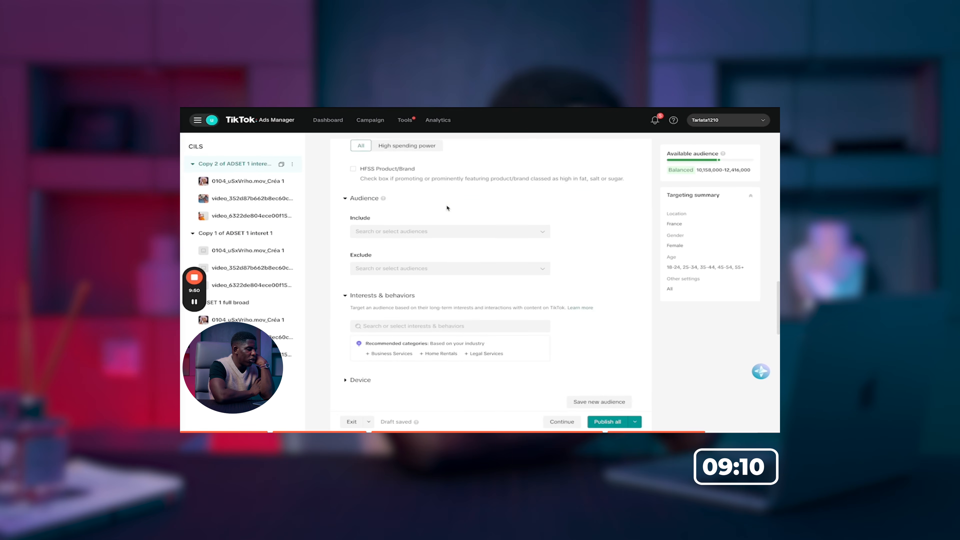
{"action": "scroll", "coordinate": [447, 207], "scroll_direction": "down", "scroll_amount": 2}
{"action": "left_click", "coordinate": [404, 260]}
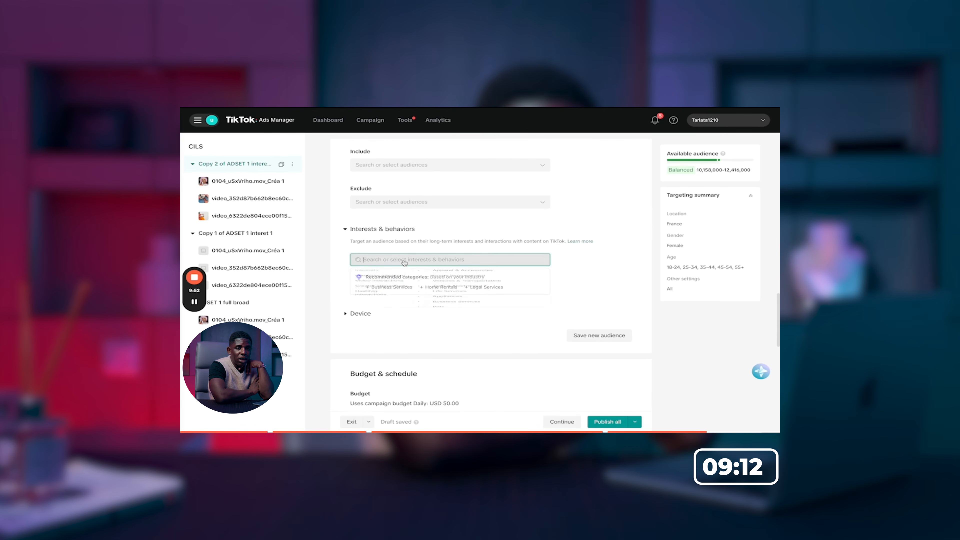
{"action": "type", "text": "women"}
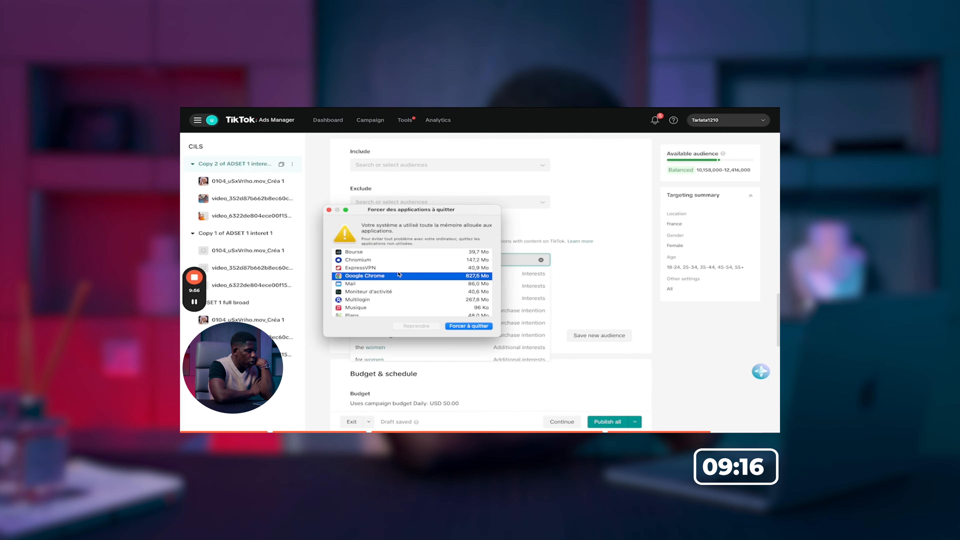
{"action": "left_click", "coordinate": [330, 210]}
{"action": "left_click", "coordinate": [422, 275]}
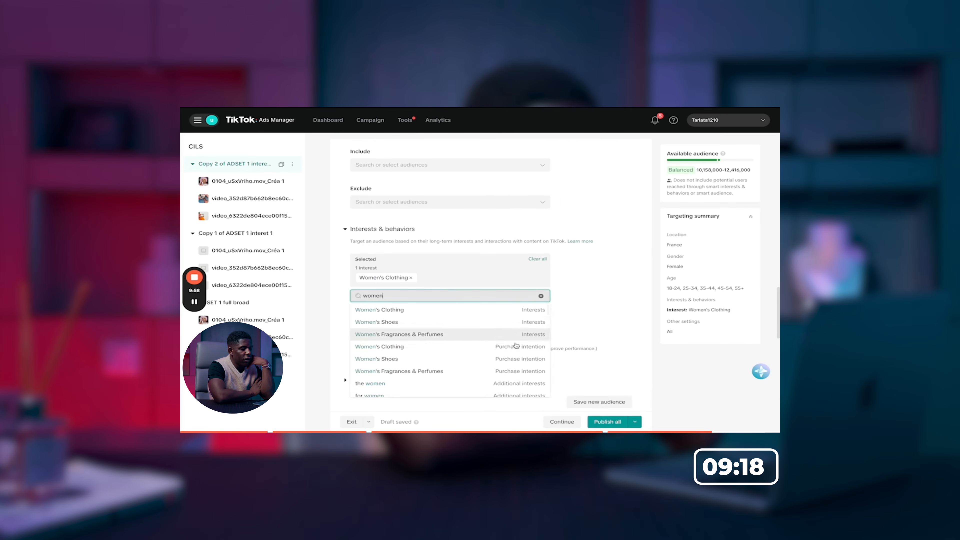
{"action": "left_click", "coordinate": [638, 304]}
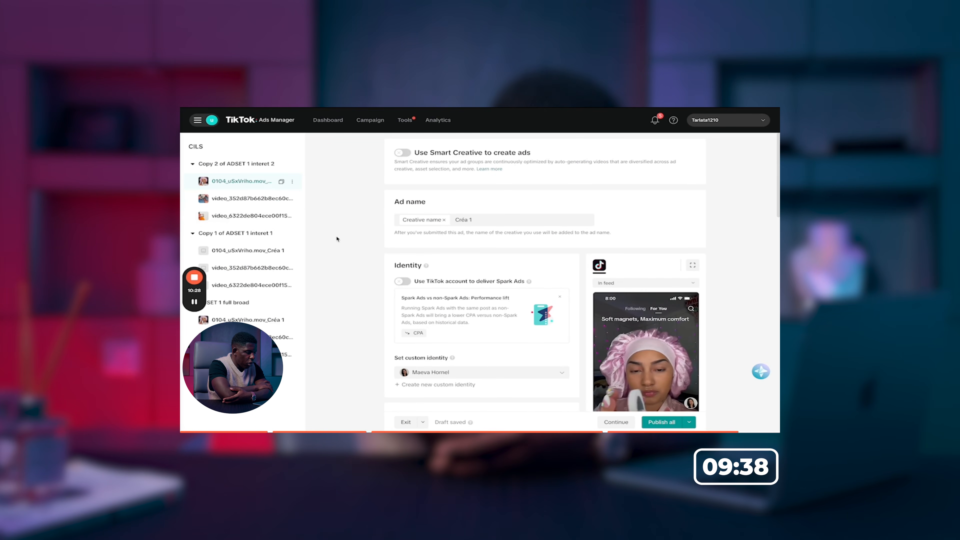
Publish all ad groups and ads of the CILS campaign.
{"action": "left_click", "coordinate": [656, 423]}
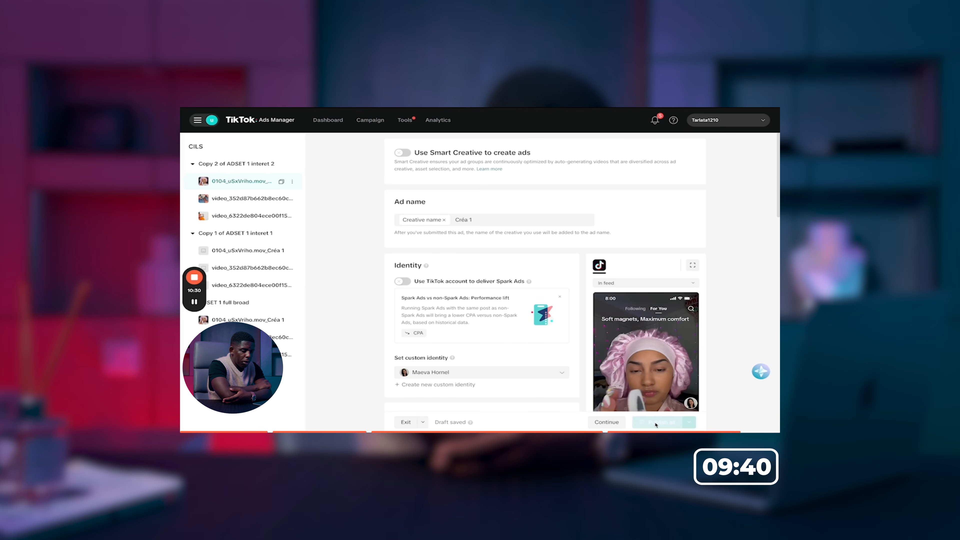
{"action": "left_click", "coordinate": [195, 301]}
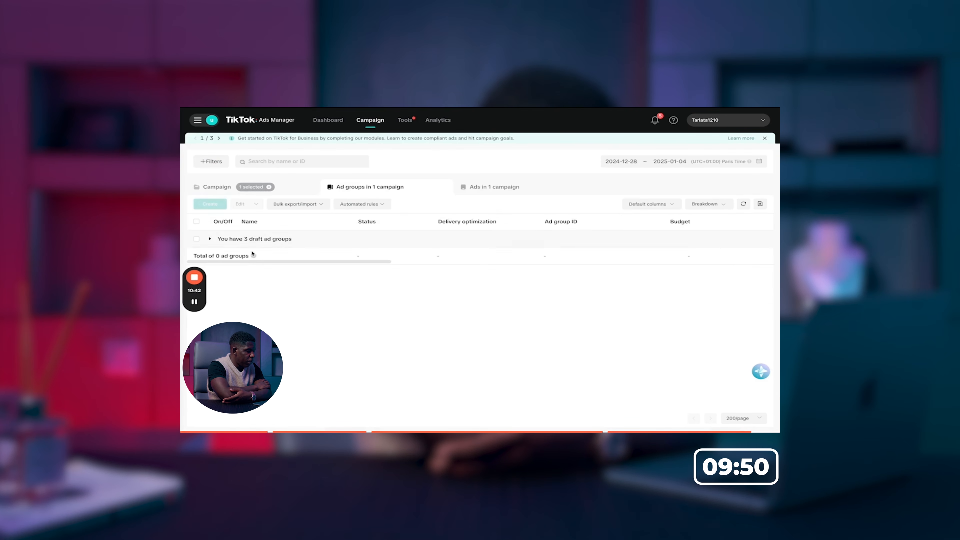
Select the campaign's draft ad groups and expand their draft ads to examine the ads' names, status and ad groups.
{"action": "left_click", "coordinate": [211, 239]}
{"action": "left_click", "coordinate": [197, 239]}
{"action": "left_click", "coordinate": [492, 188]}
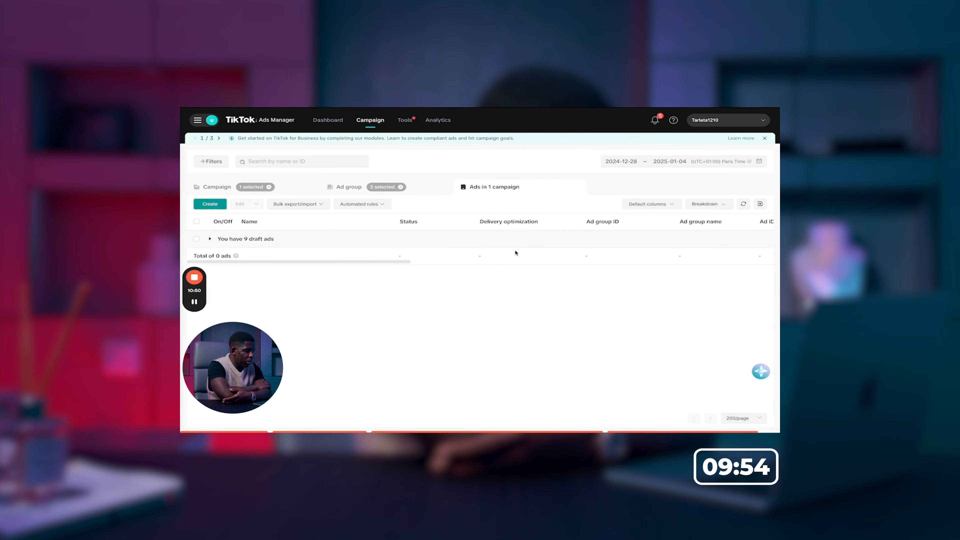
{"action": "left_click", "coordinate": [257, 239]}
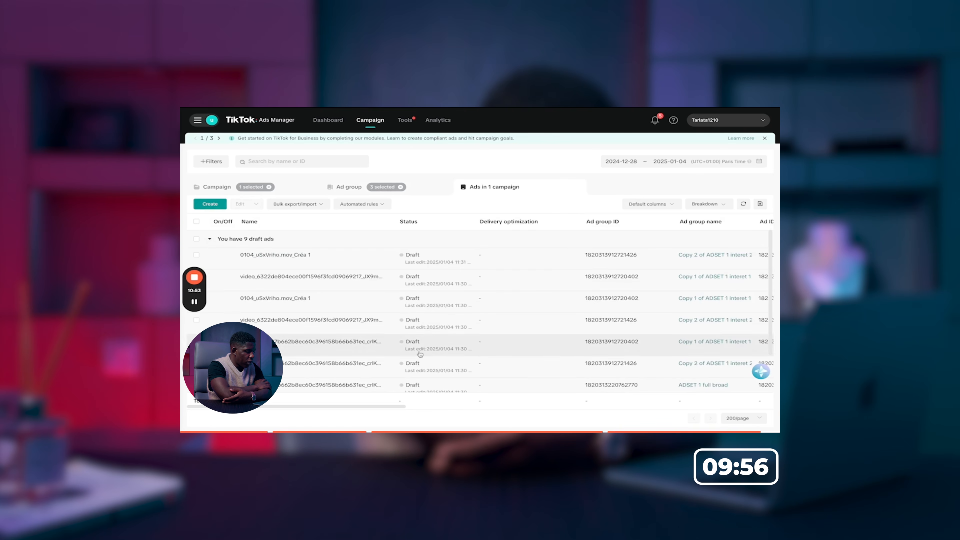
{"action": "scroll", "coordinate": [427, 382], "scroll_direction": "down", "scroll_amount": 2}
{"action": "scroll", "coordinate": [427, 382], "scroll_direction": "up", "scroll_amount": 2}
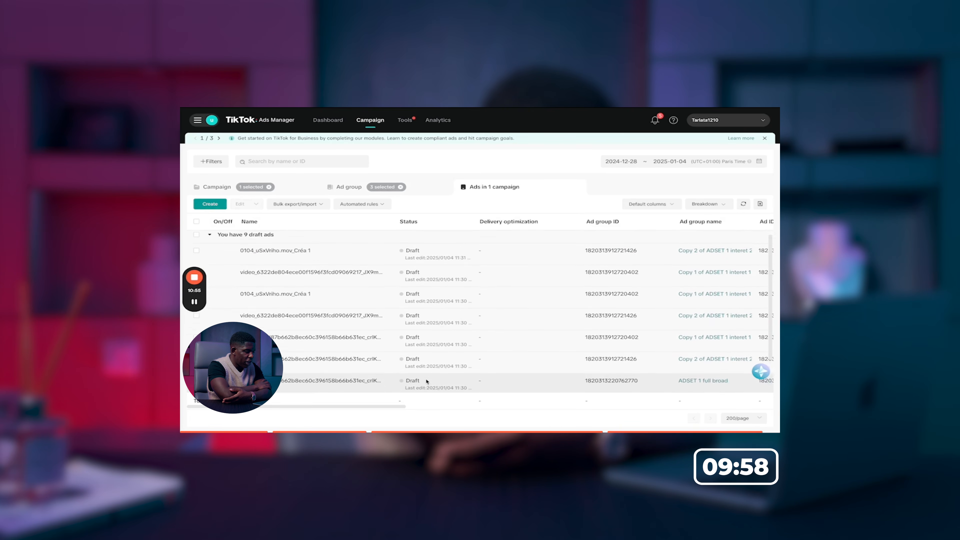